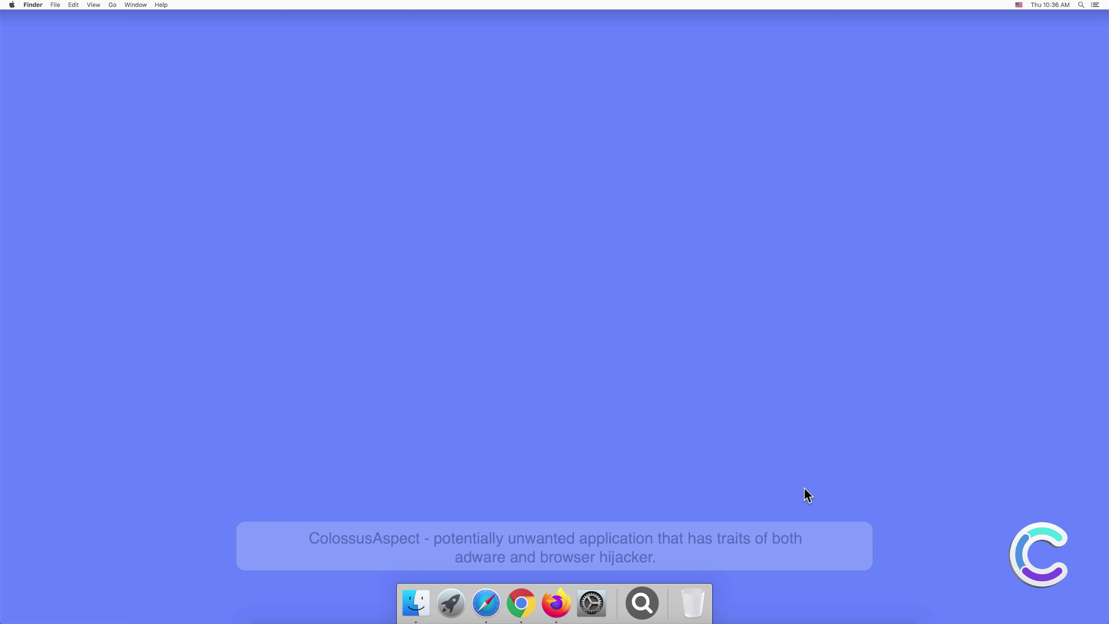
Open a Finder window showing the Applications folder with ColossusAspect listed.
click(417, 602)
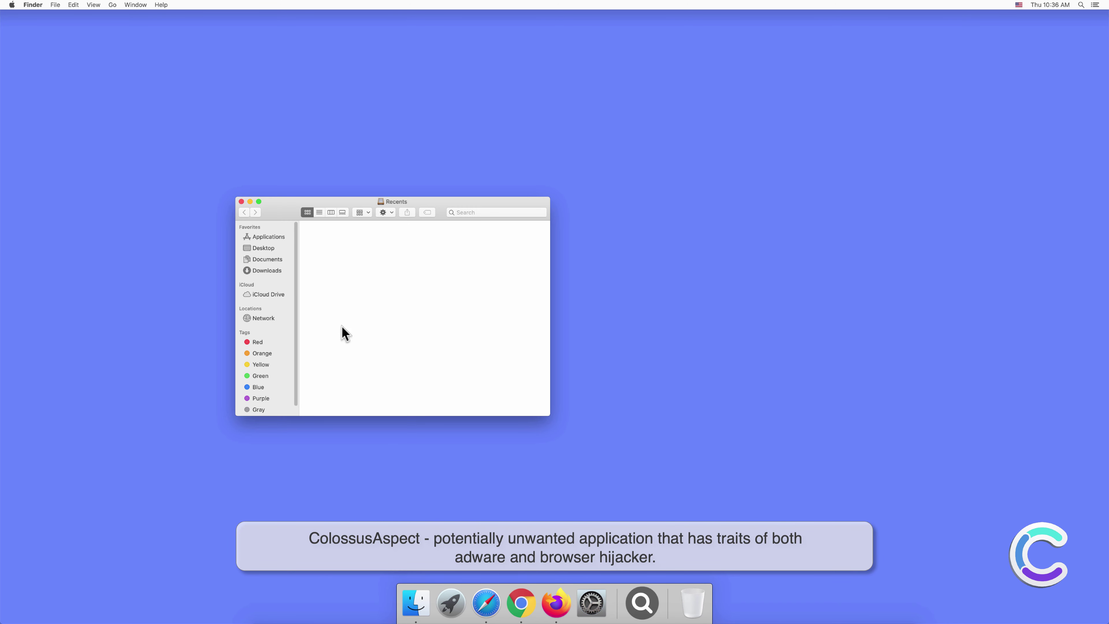
click(272, 237)
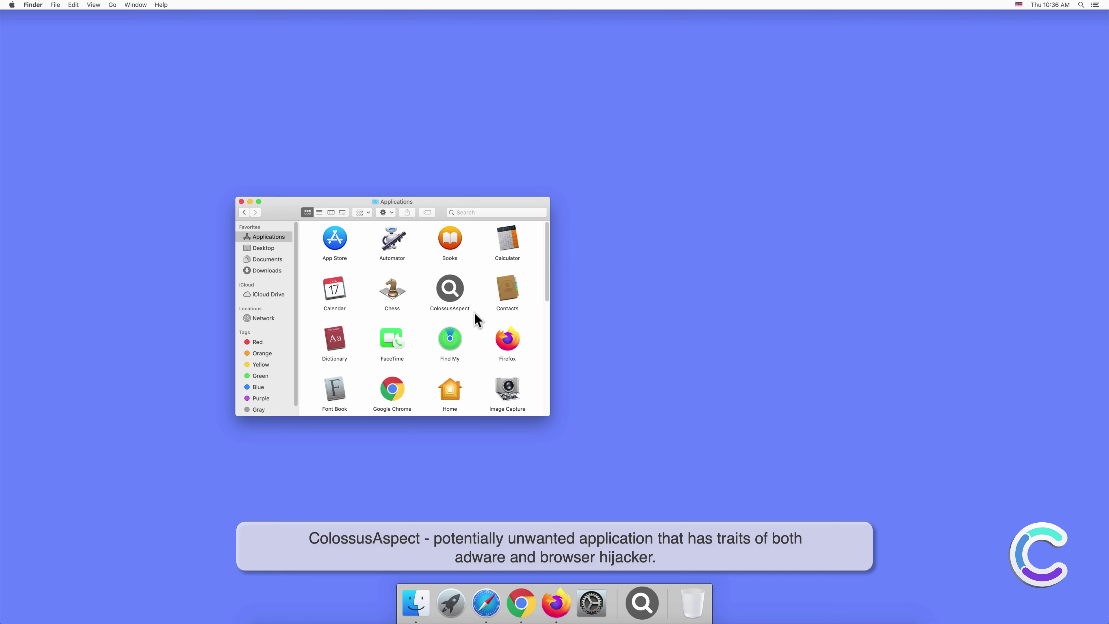
Launch ColossusAspect, then close its Safari extension settings and the Applications window.
double_click(460, 302)
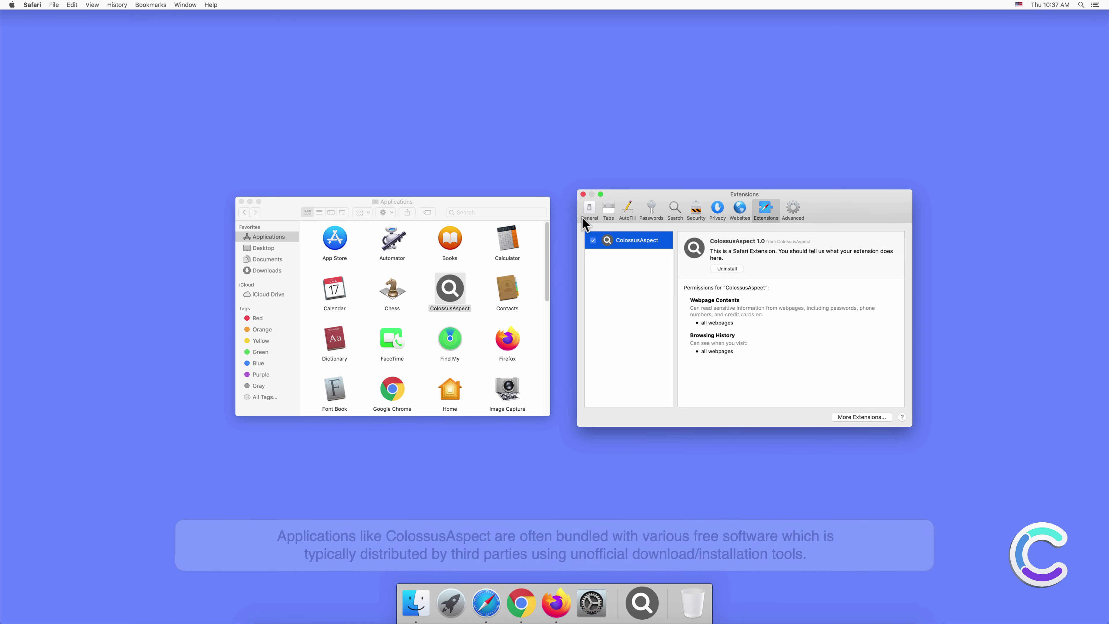
click(582, 195)
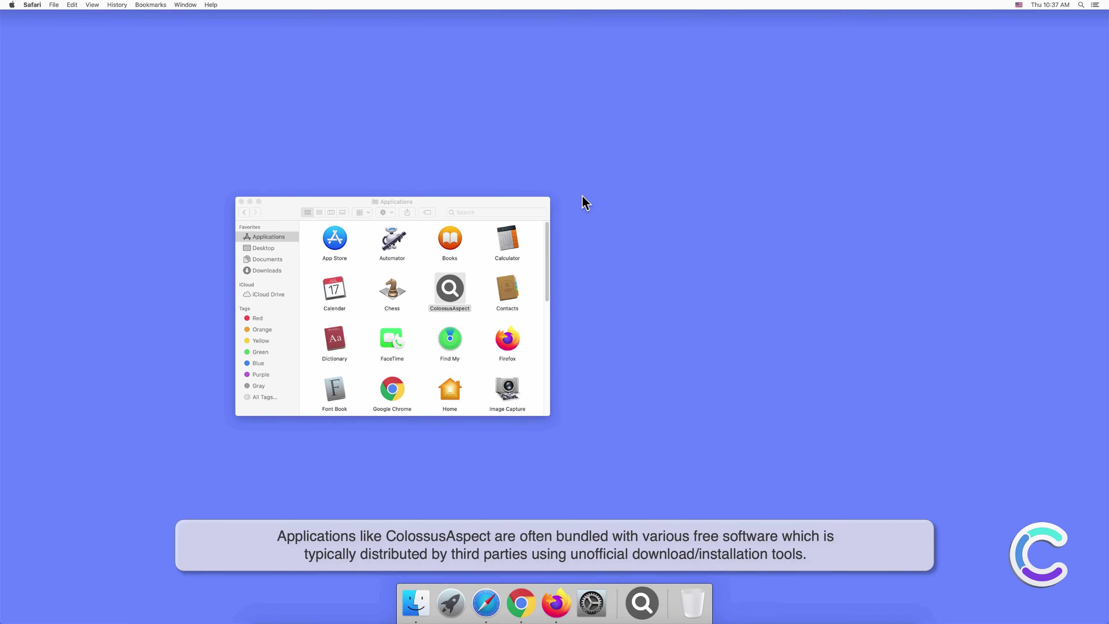
click(242, 202)
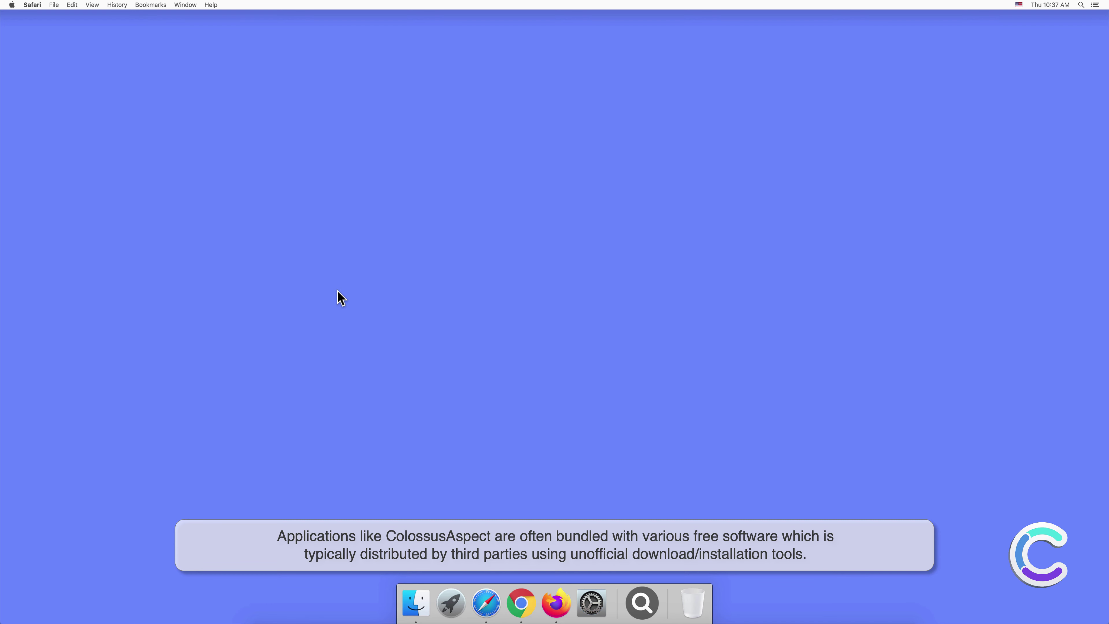
Search the web in Safari for 'search engine test'.
click(486, 603)
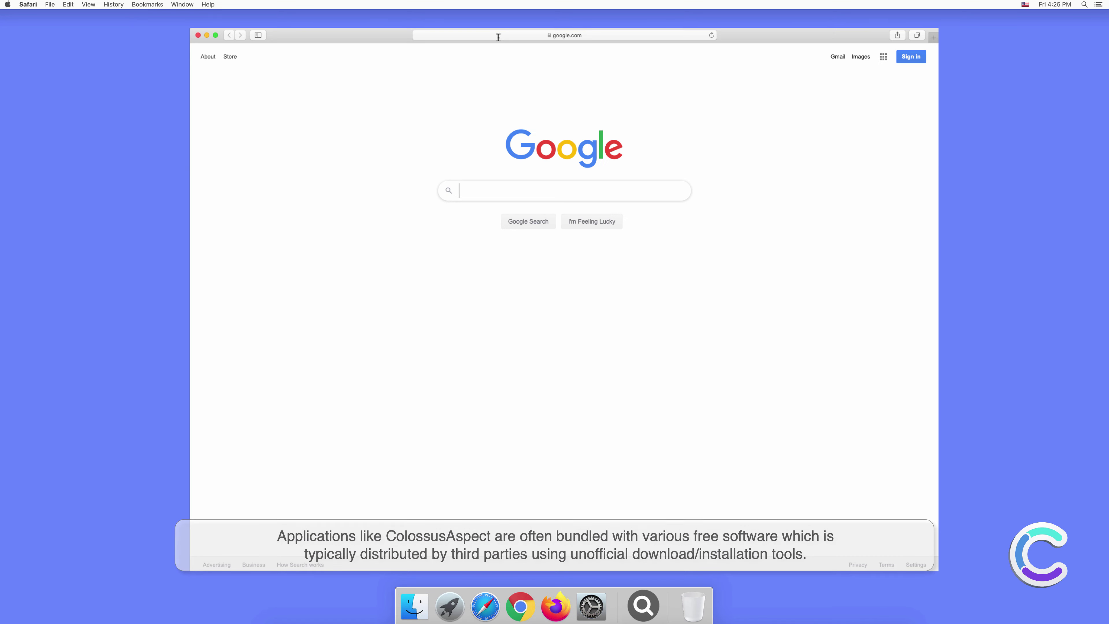
key(super+l)
text(search e)
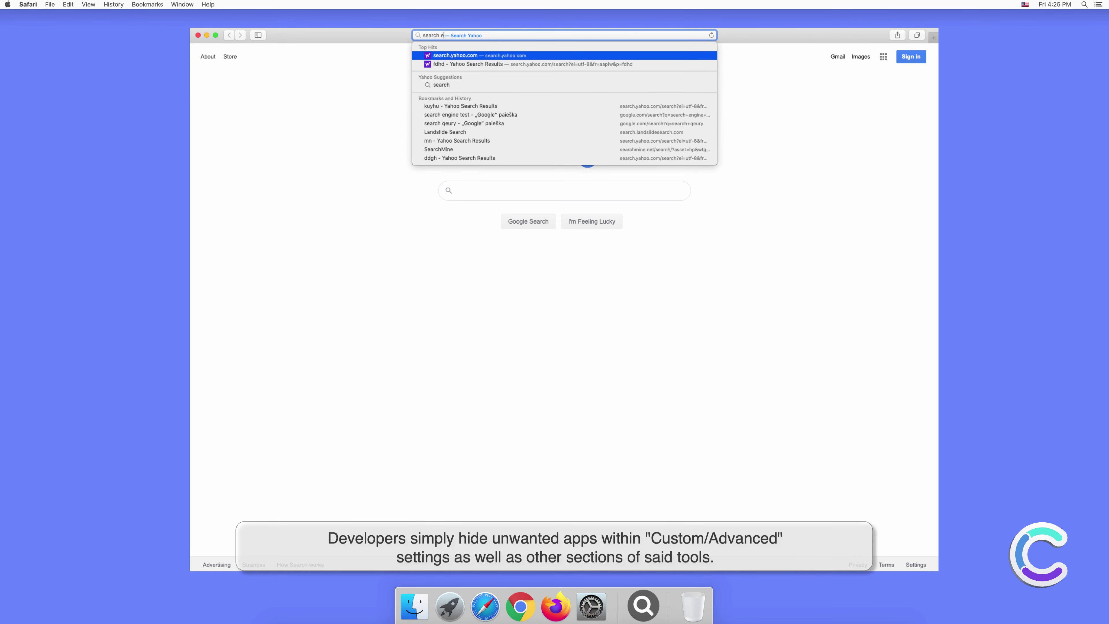
text(ngine test)
key(Return)
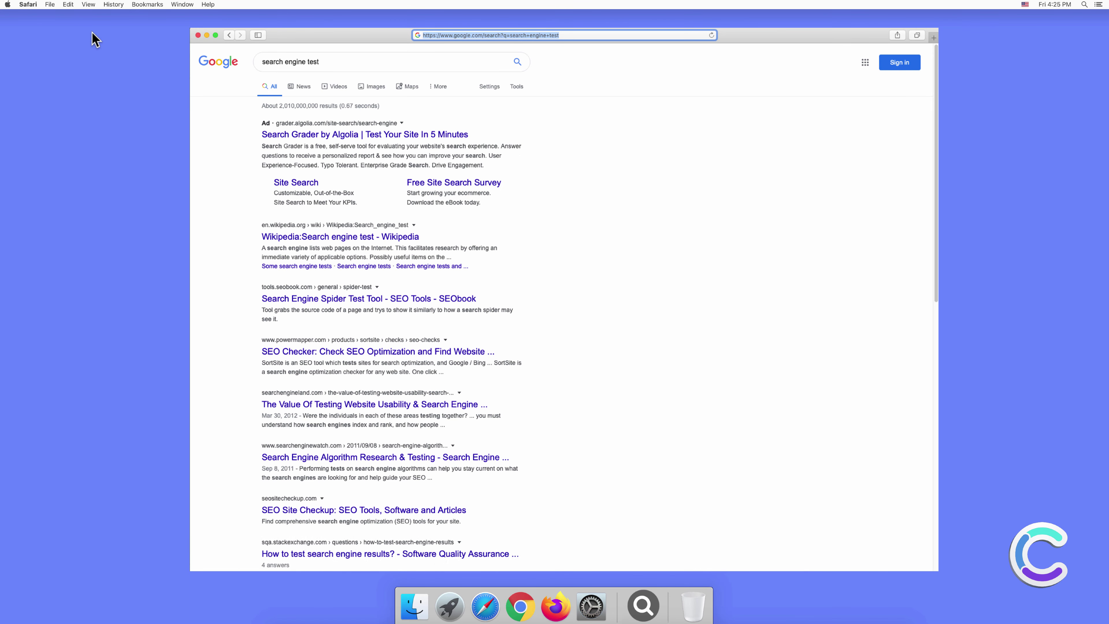
Confirm in Safari's Search preferences that Yahoo remains the search engine.
click(29, 5)
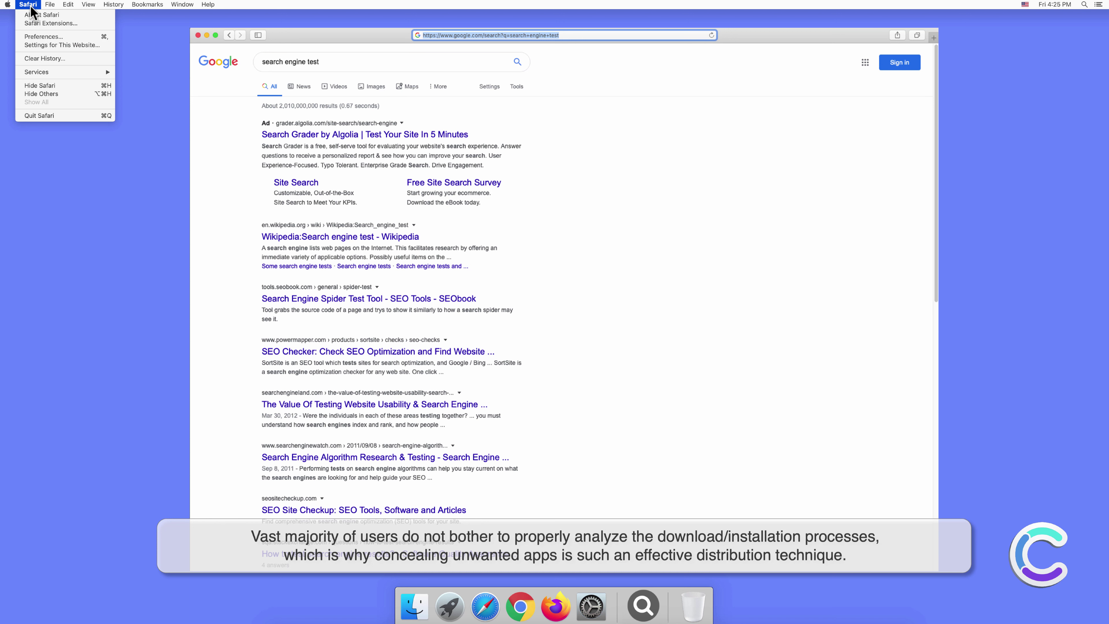
click(44, 37)
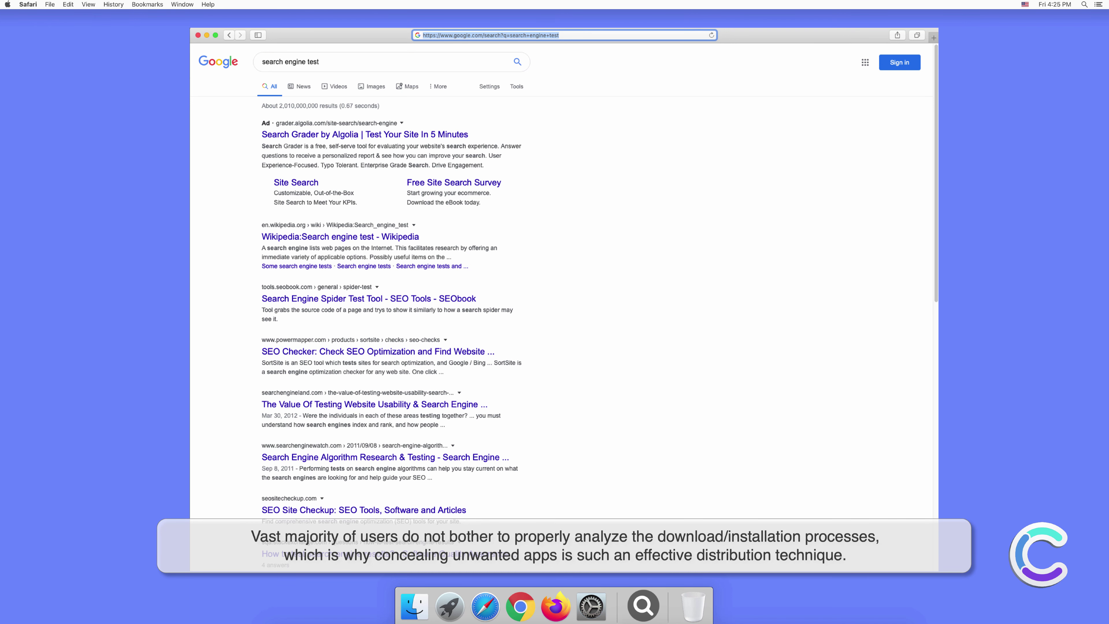
click(678, 222)
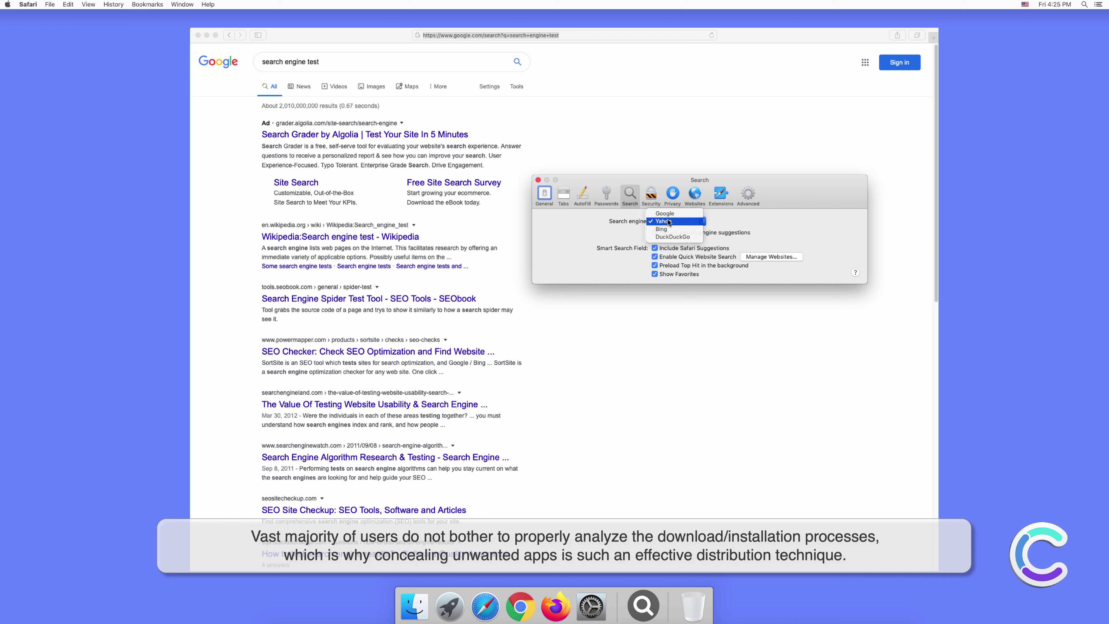
click(668, 222)
click(538, 179)
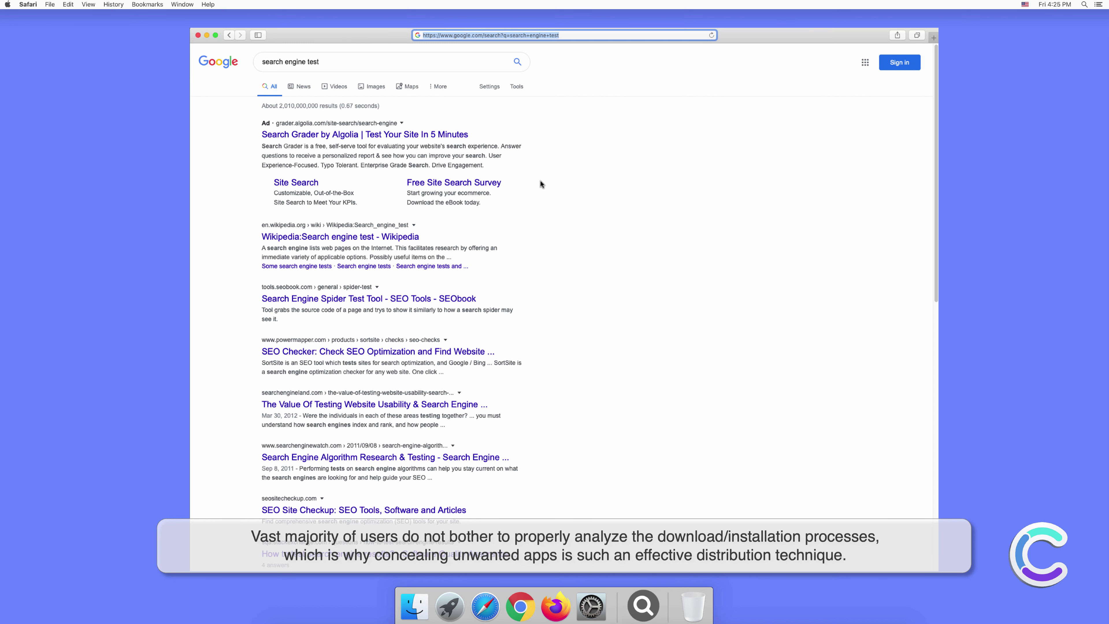
Search for 'testing search' in a new Safari tab.
click(933, 34)
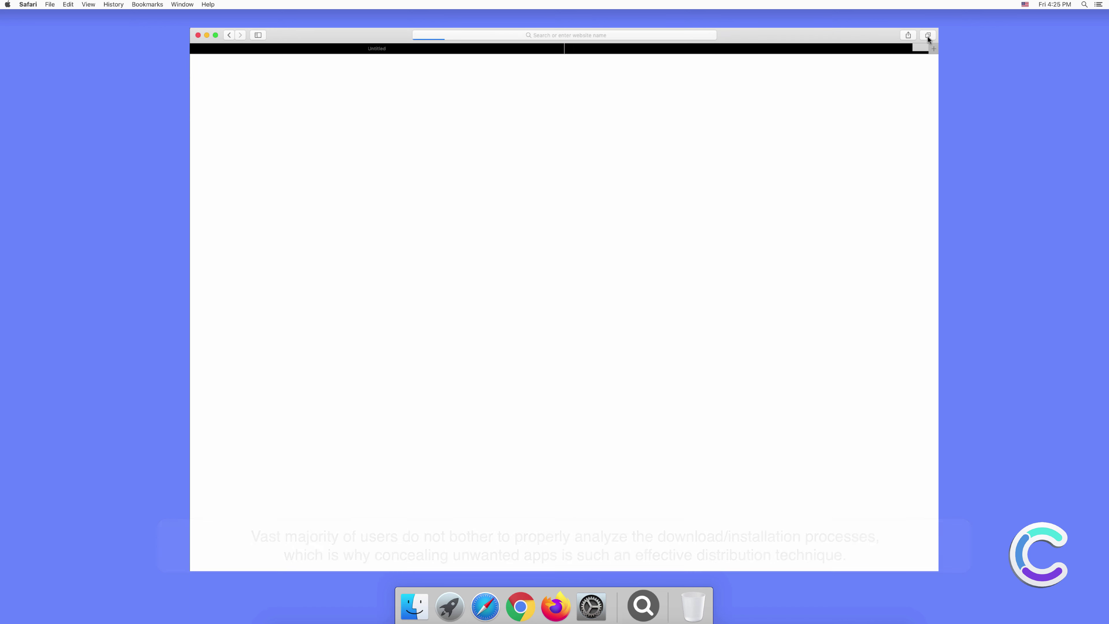
click(621, 34)
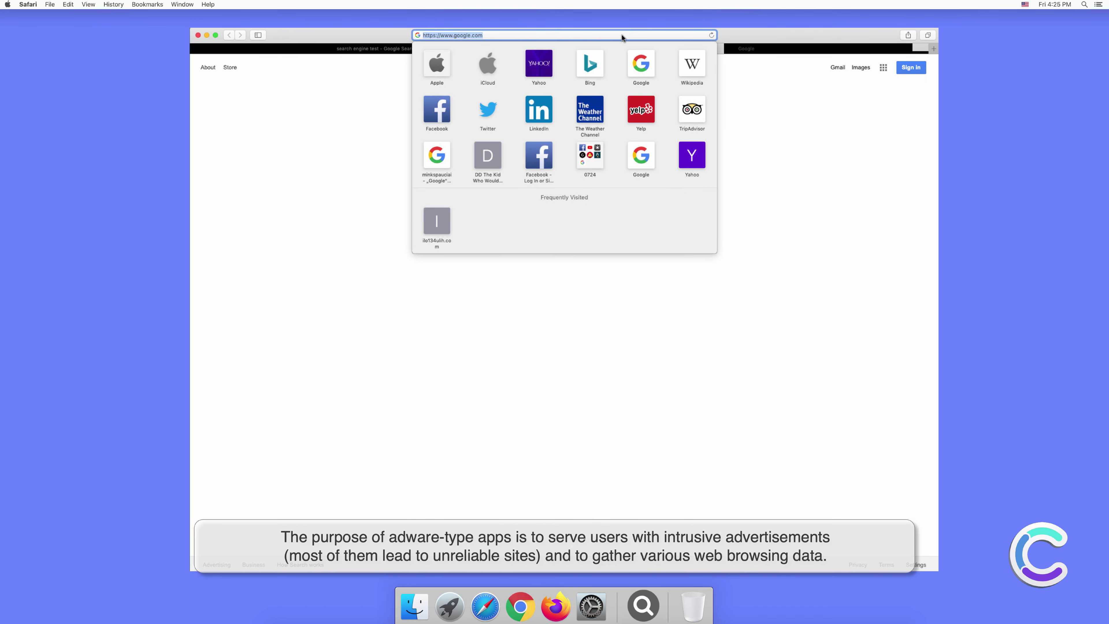
text(testing)
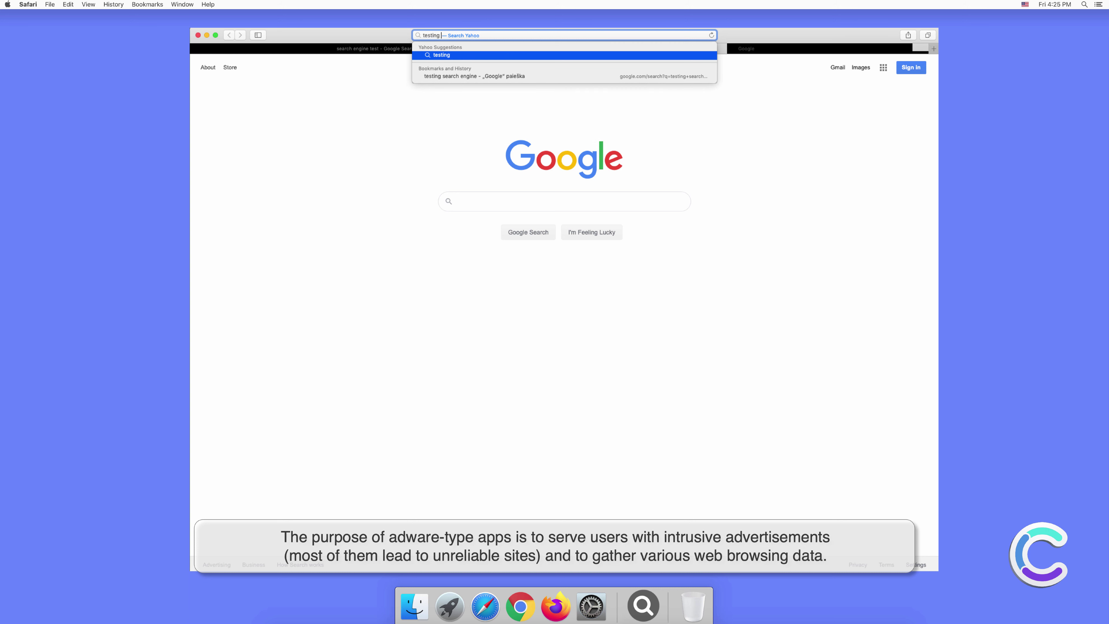
text( searr)
key(BackSpace)
text(ch engine)
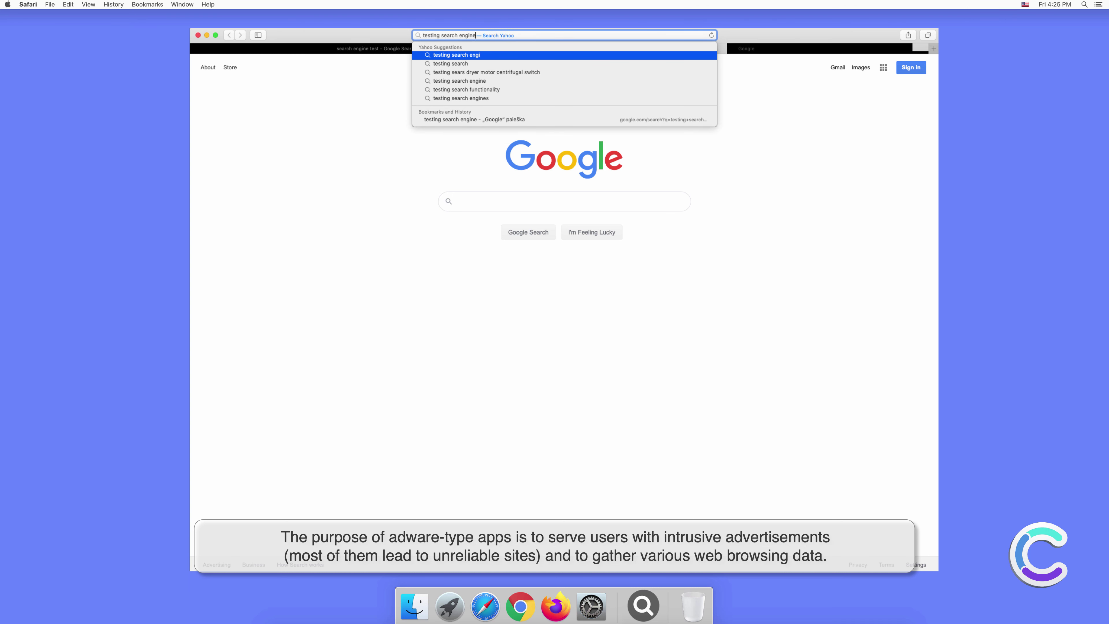
key(Return)
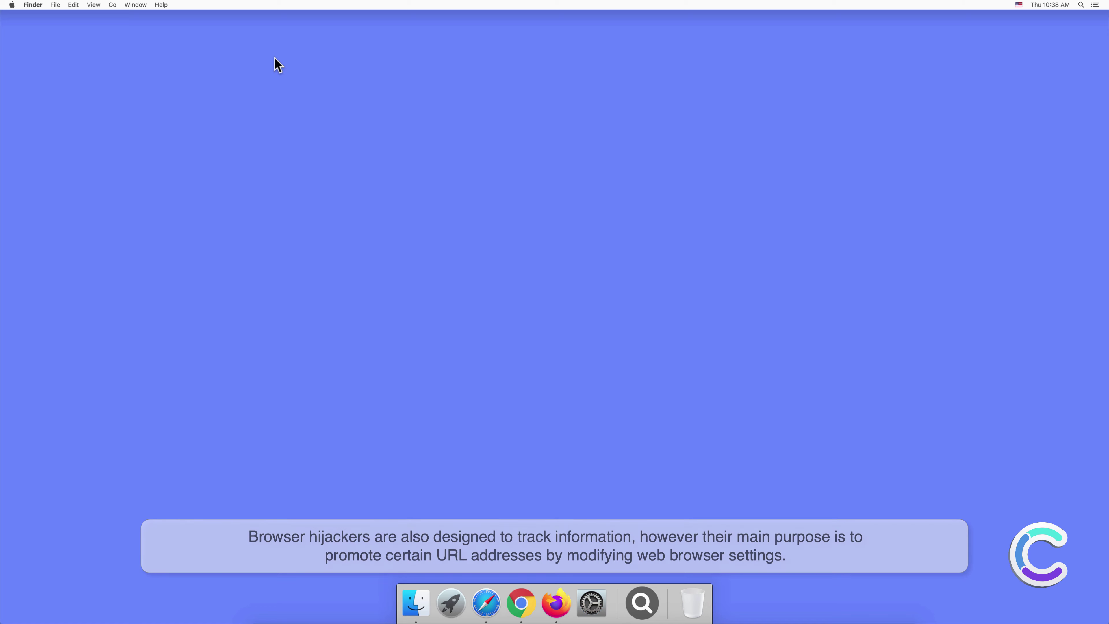
Move ColossusAspect from Applications to the Trash and close the Finder window.
click(415, 603)
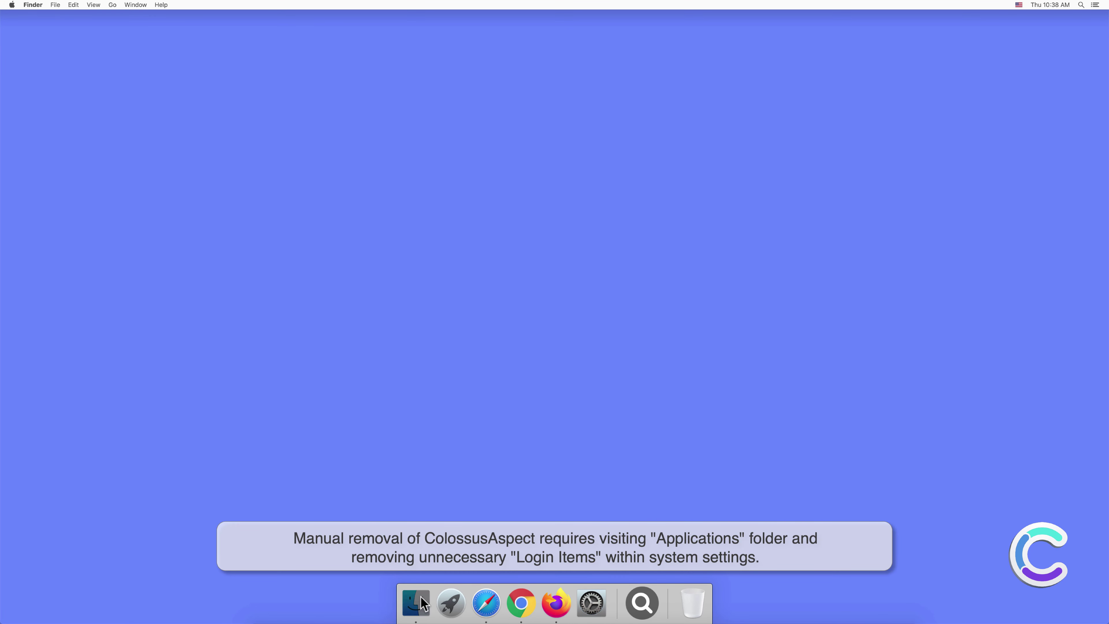
click(420, 222)
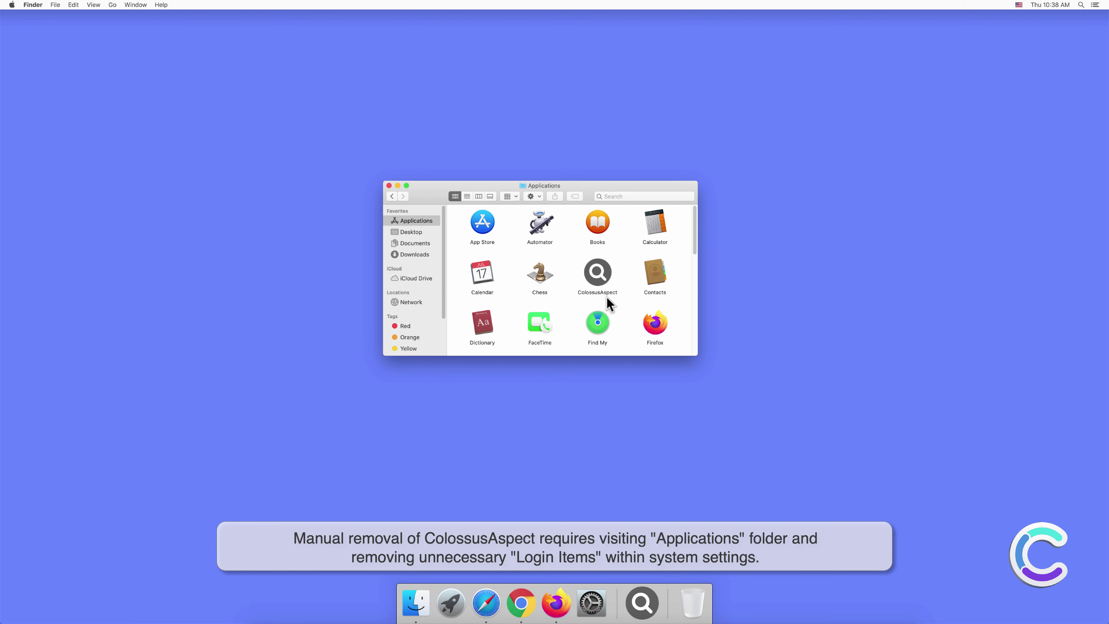
click(599, 276)
right_click(599, 277)
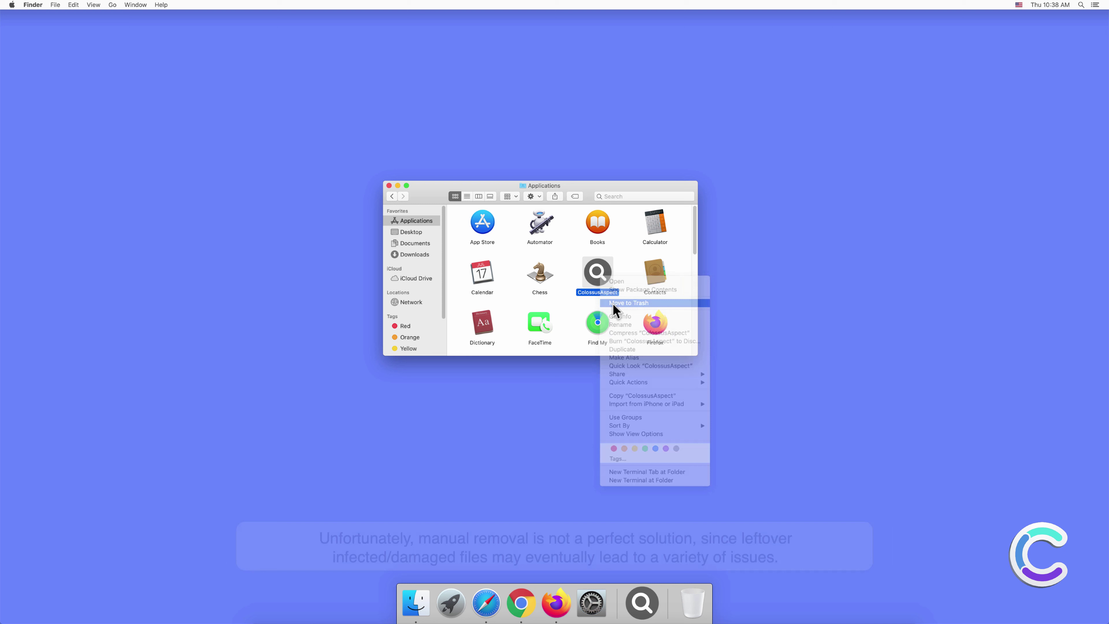
click(612, 303)
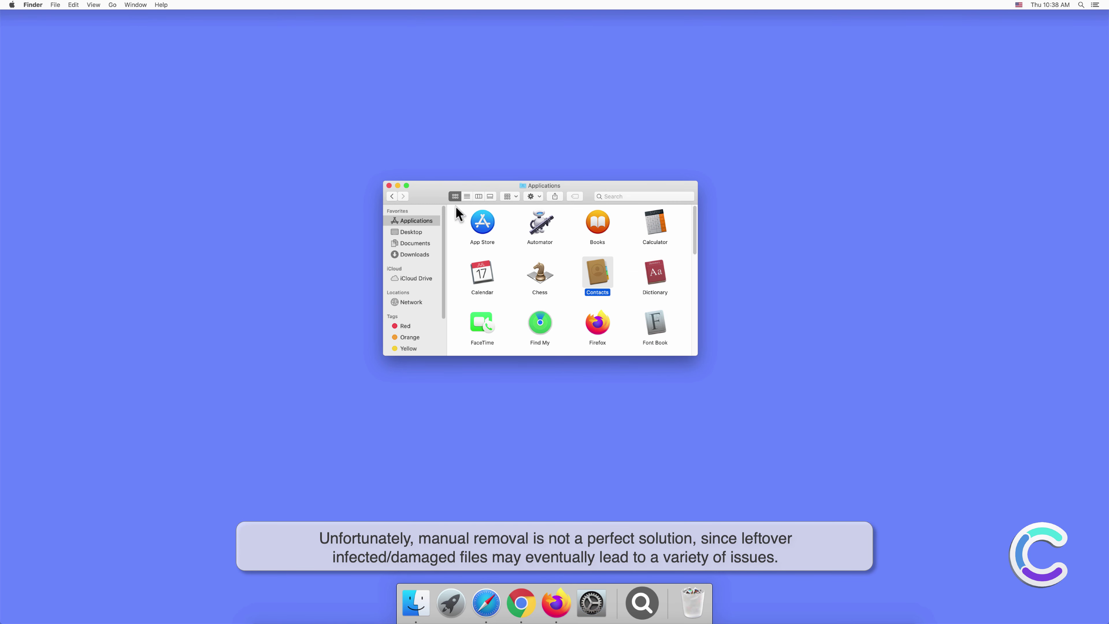
click(388, 186)
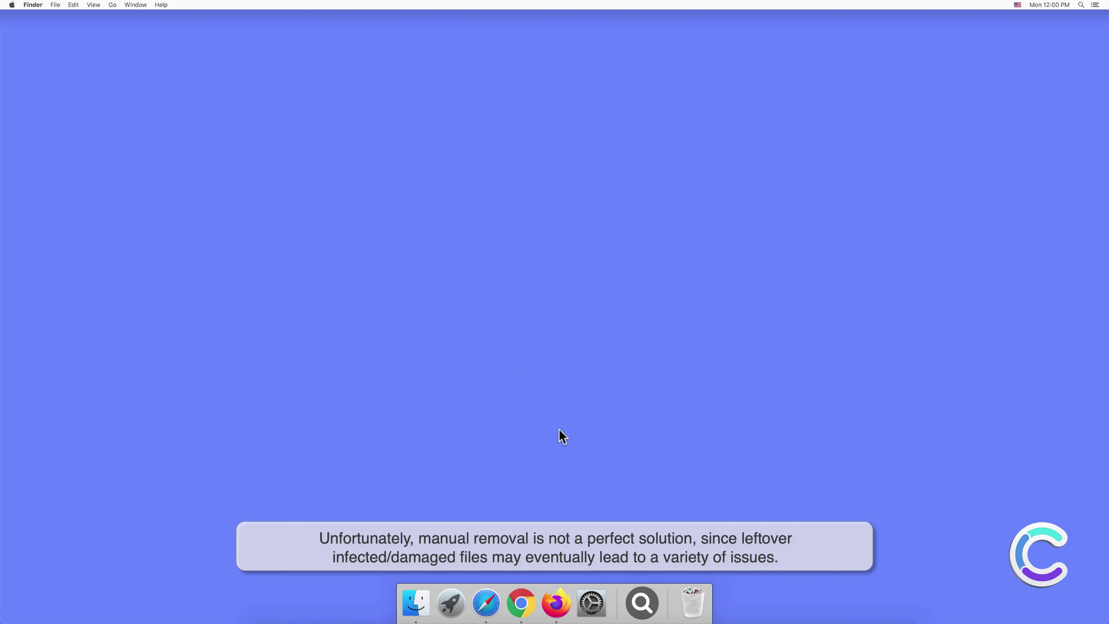
Check that Users & Groups Login Items is empty, then remove the magnifier app from the Dock.
click(592, 599)
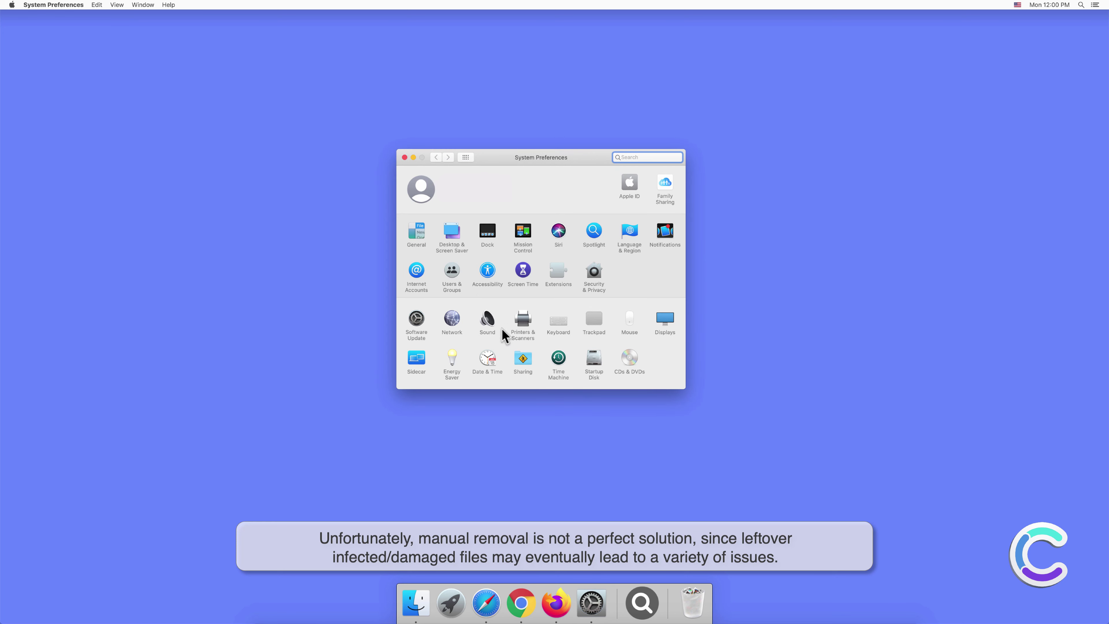
click(450, 272)
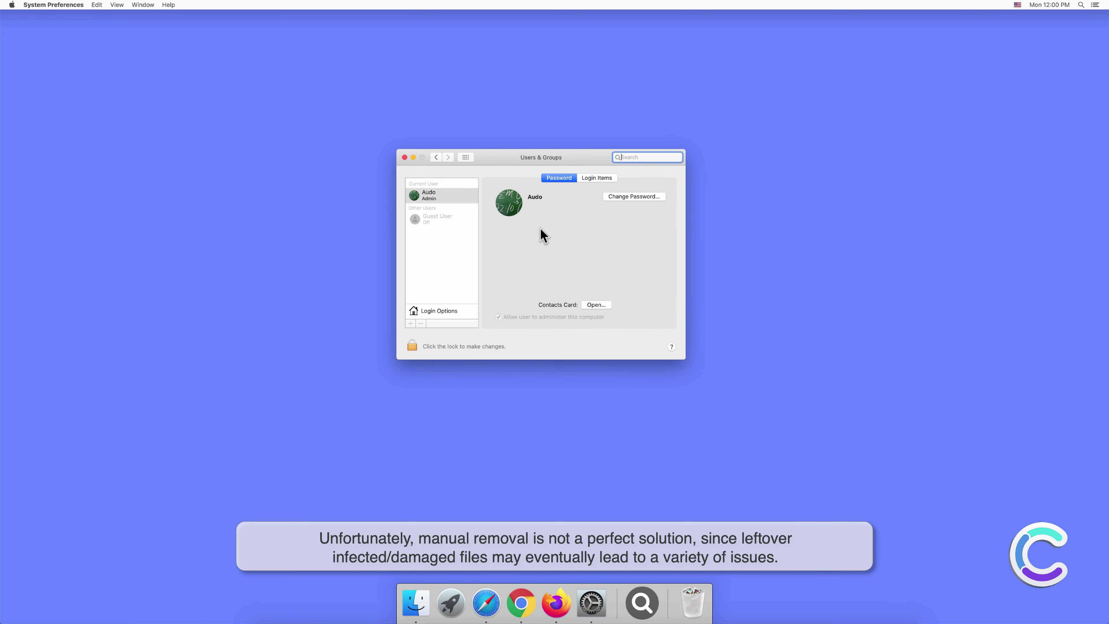
click(597, 178)
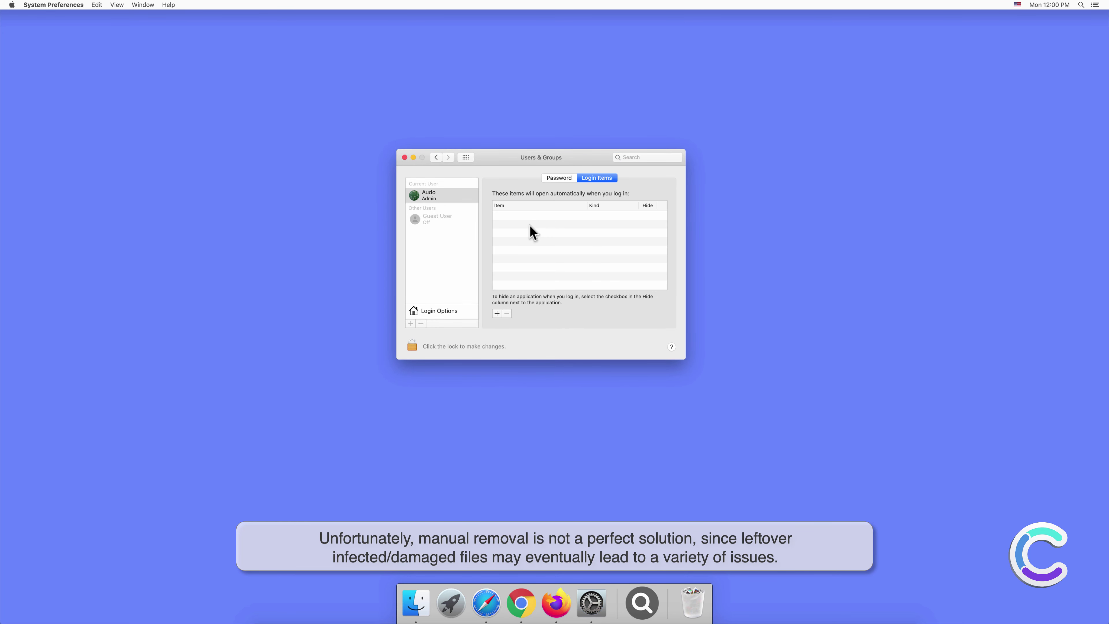
click(404, 157)
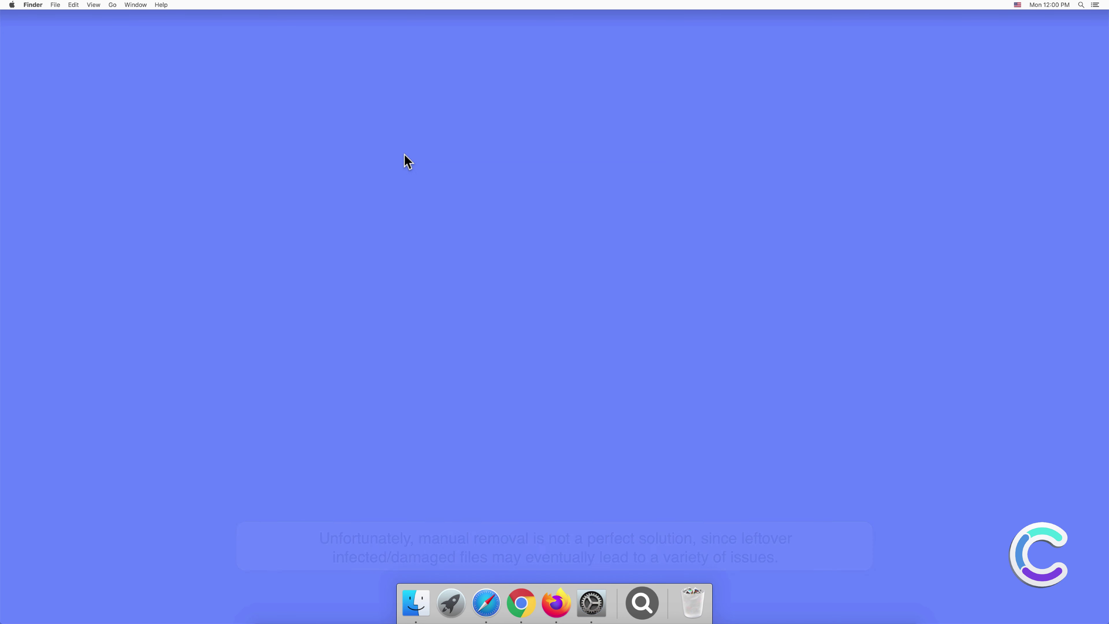
right_click(642, 600)
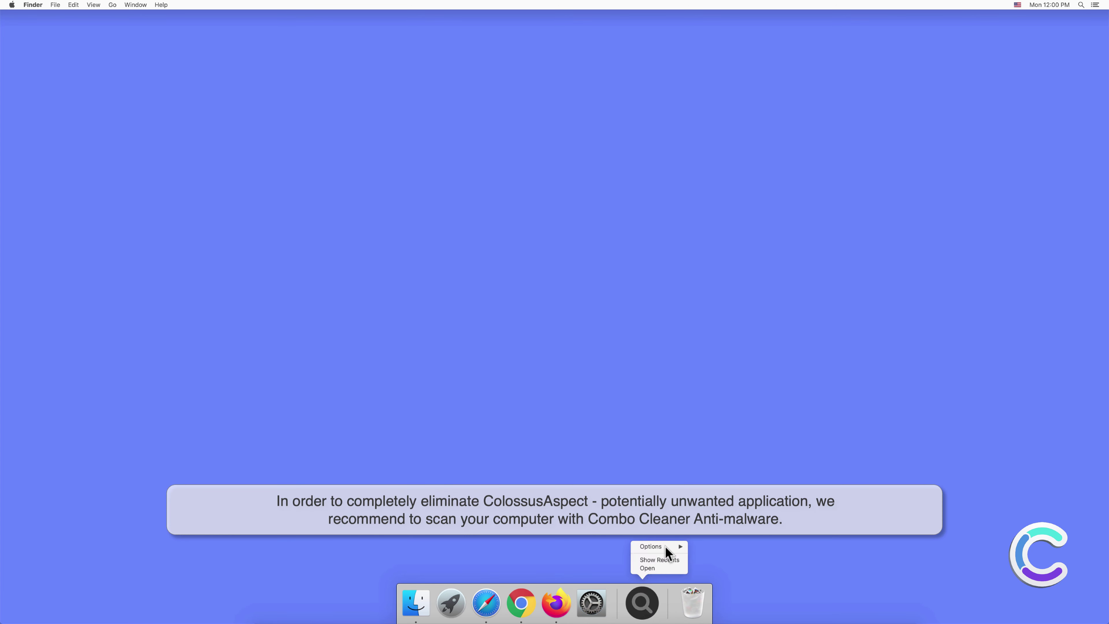
click(702, 555)
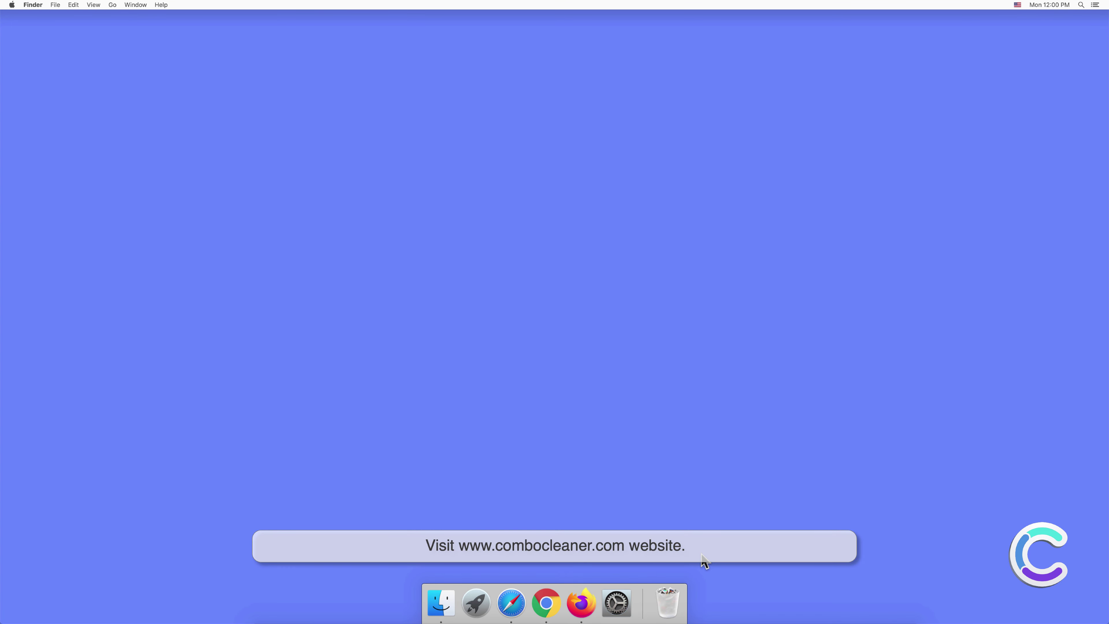
click(511, 603)
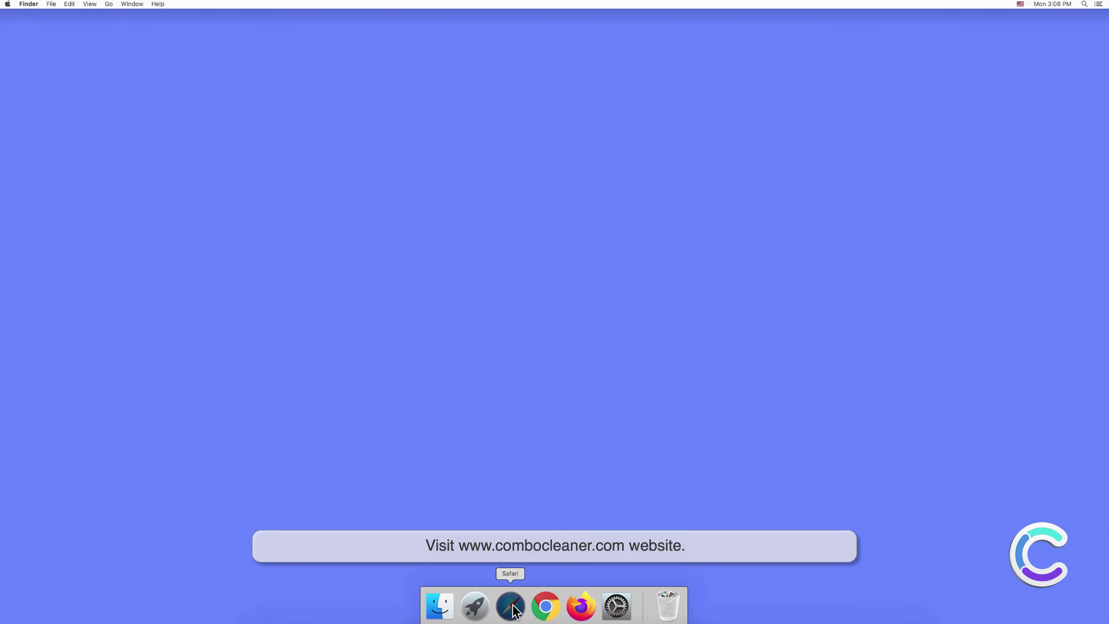
text(www)
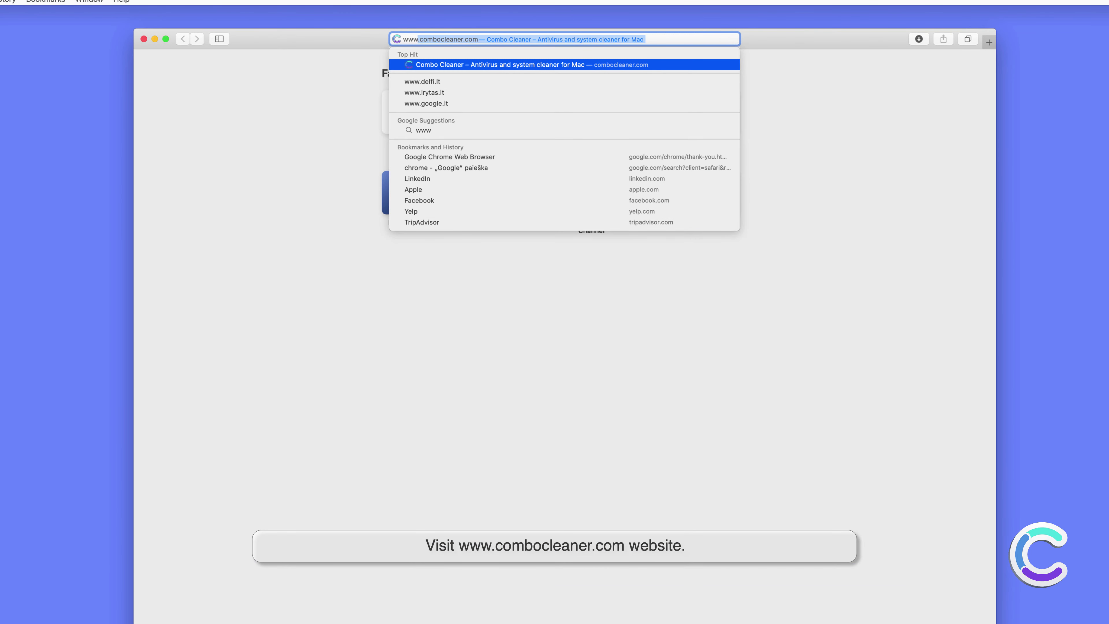
text(.comboclean)
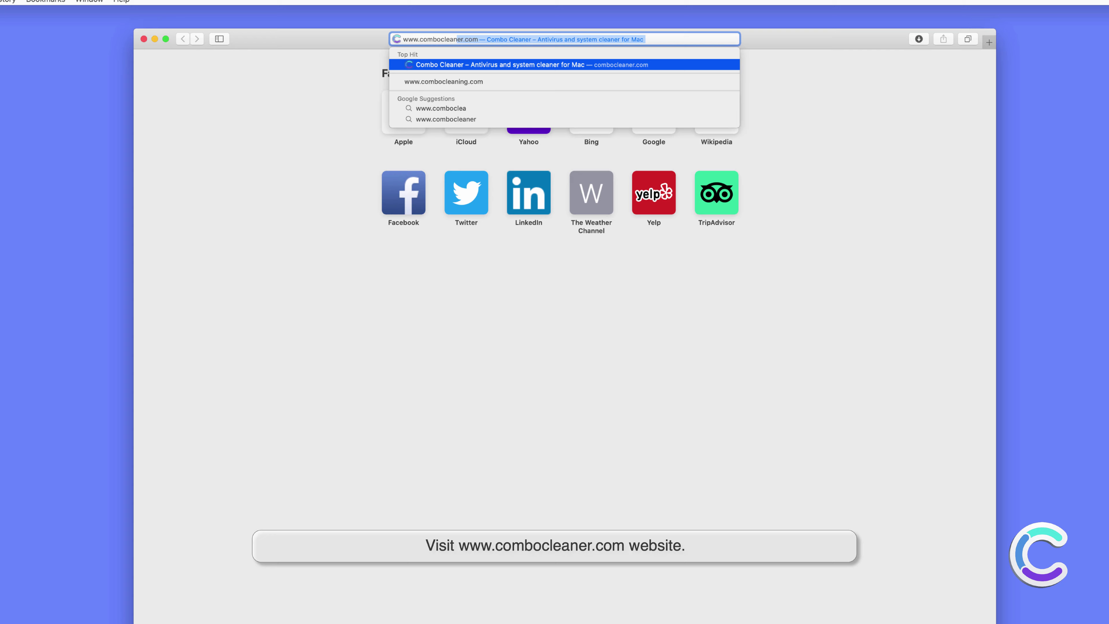
text(er.com)
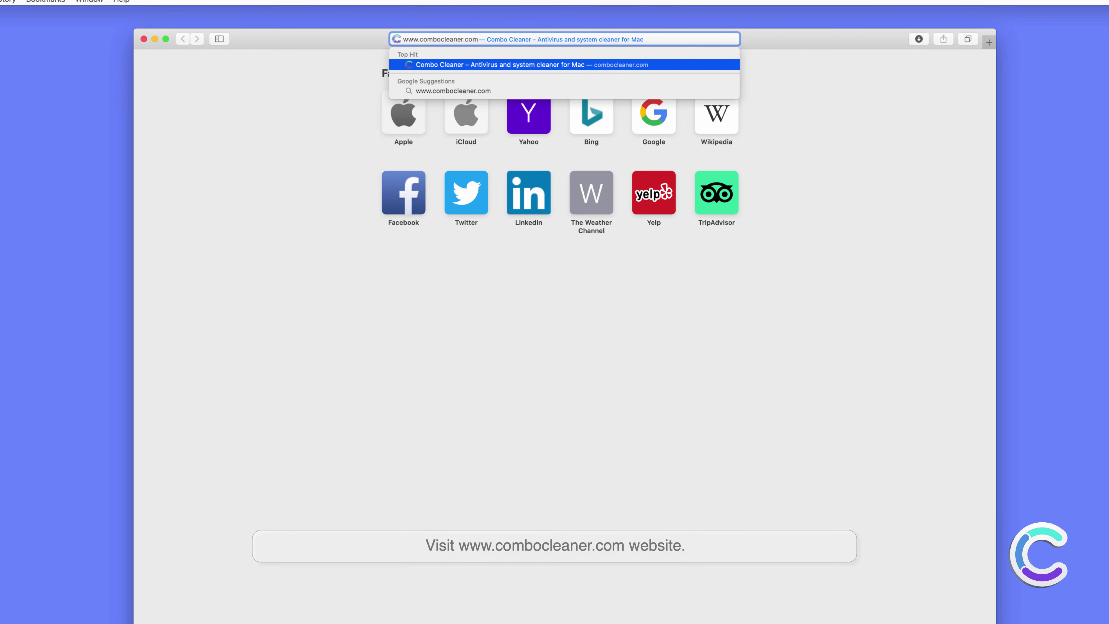
key(Return)
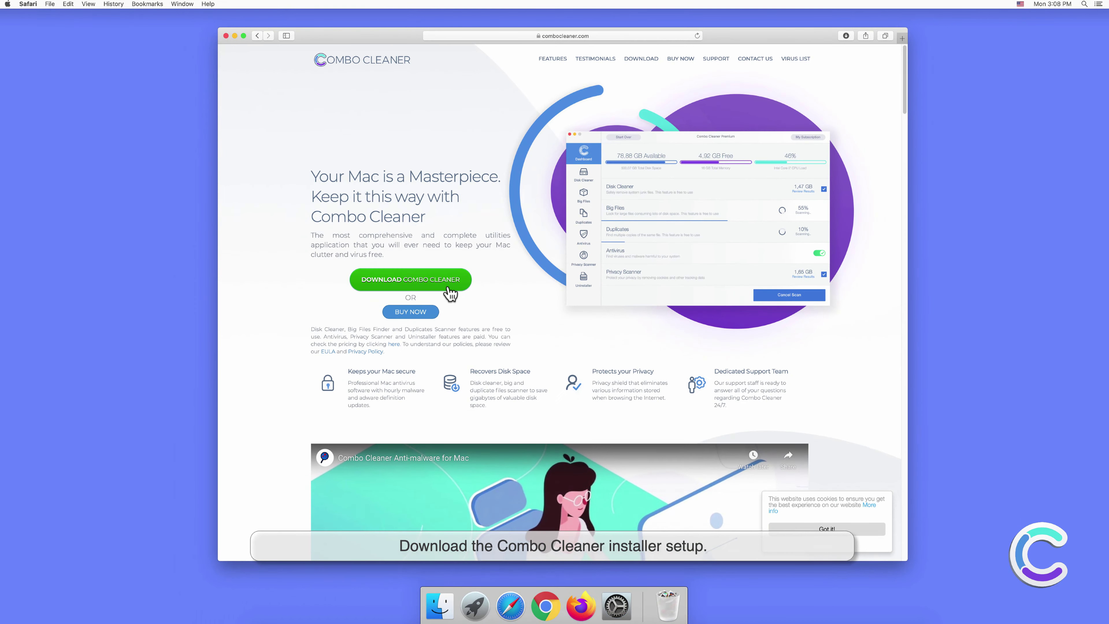
click(843, 37)
click(838, 70)
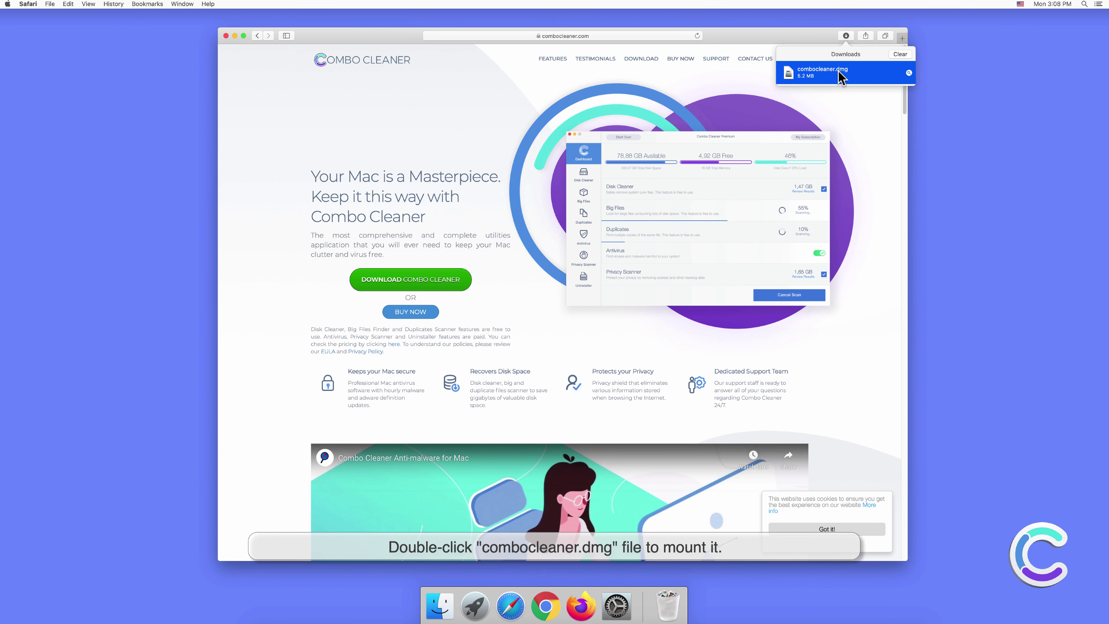
Mount combocleaner.dmg, drag Combo Cleaner into Applications, and close the disk window.
double_click(838, 71)
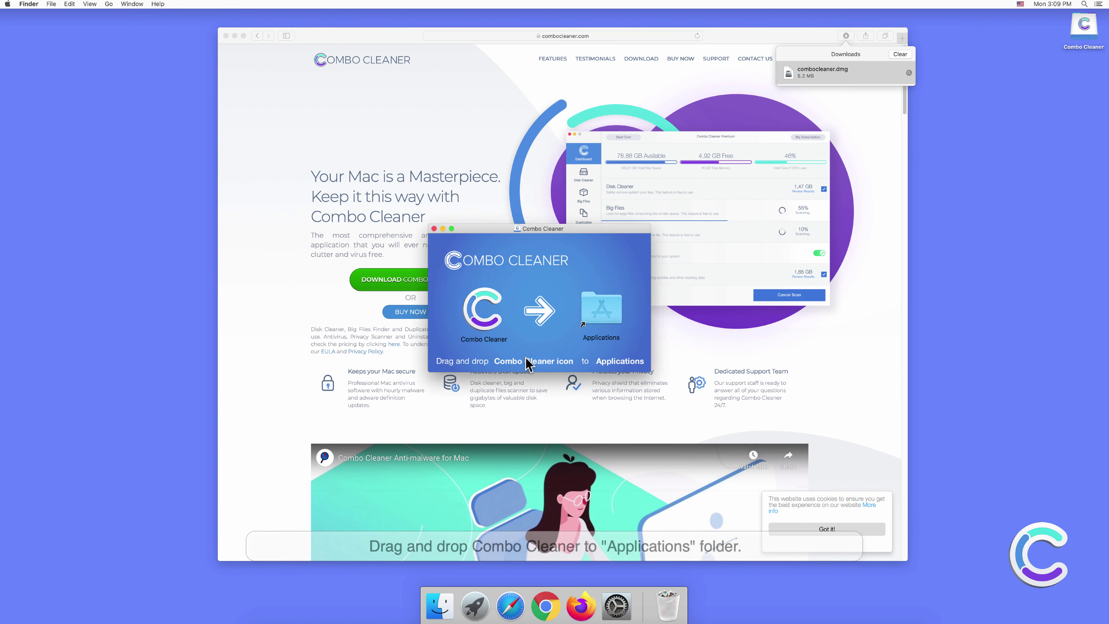
click(478, 325)
drag(516, 317, 596, 325)
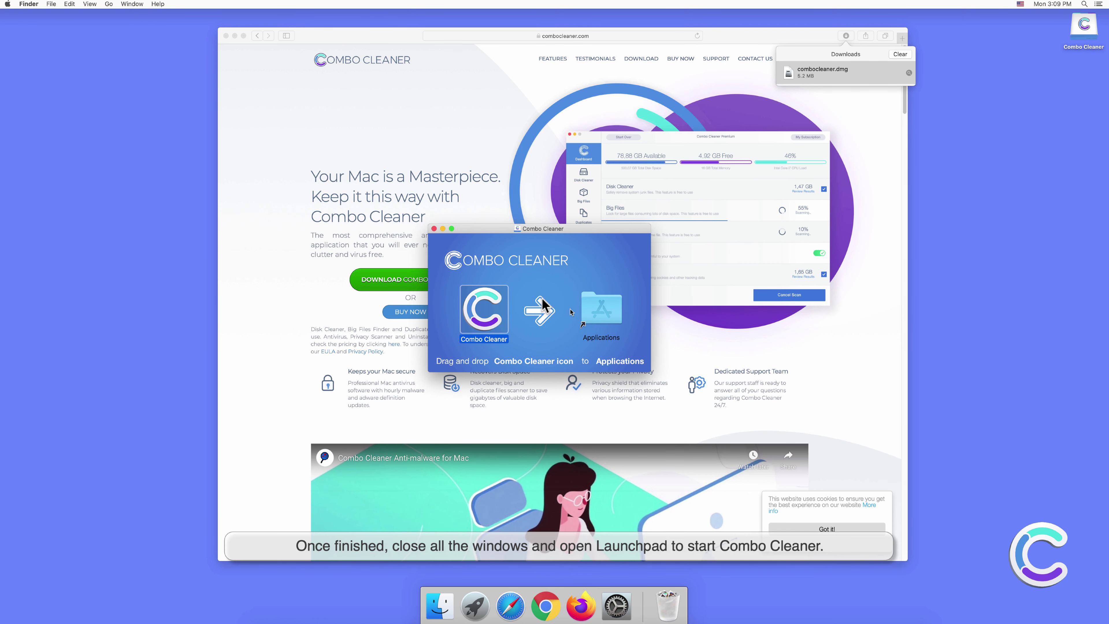
click(434, 229)
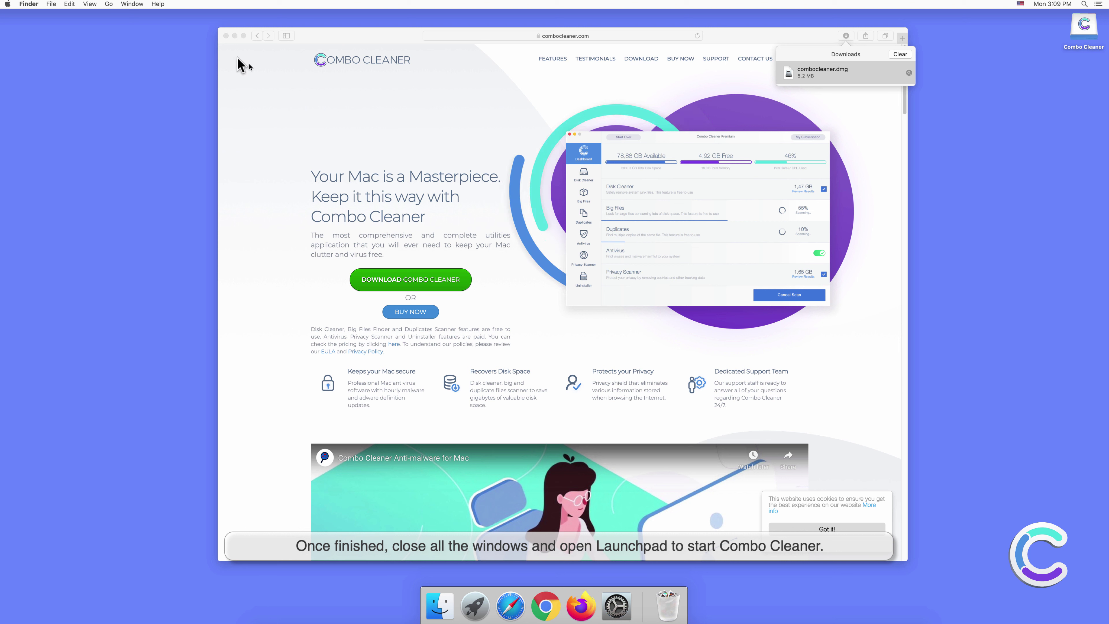
click(231, 51)
Close Safari, launch Combo Cleaner from Launchpad, and approve opening the downloaded app.
click(226, 36)
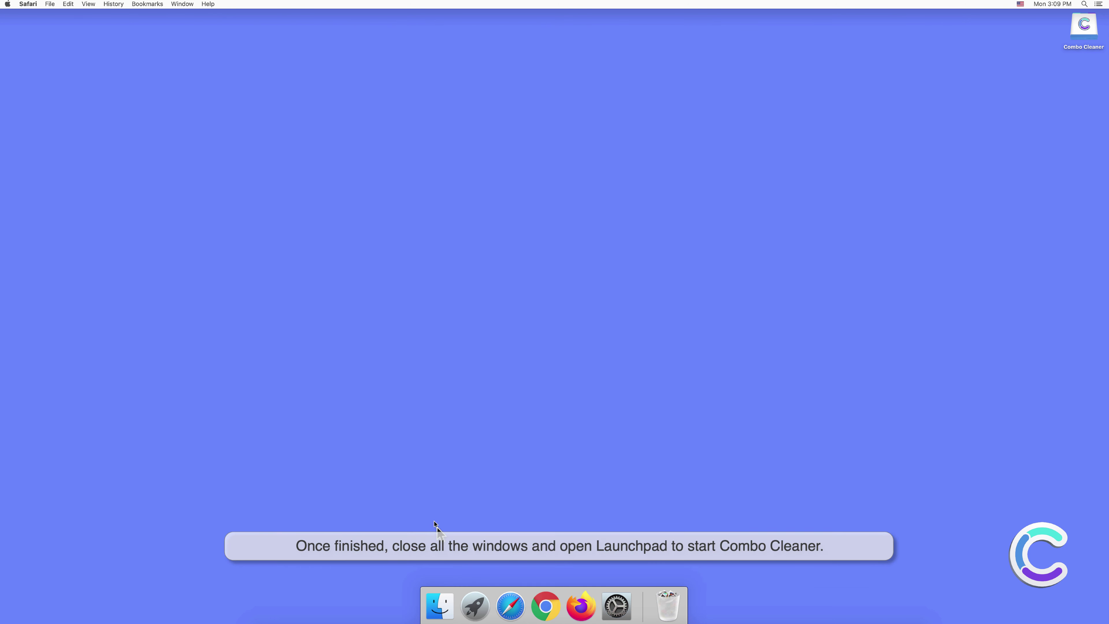
click(475, 606)
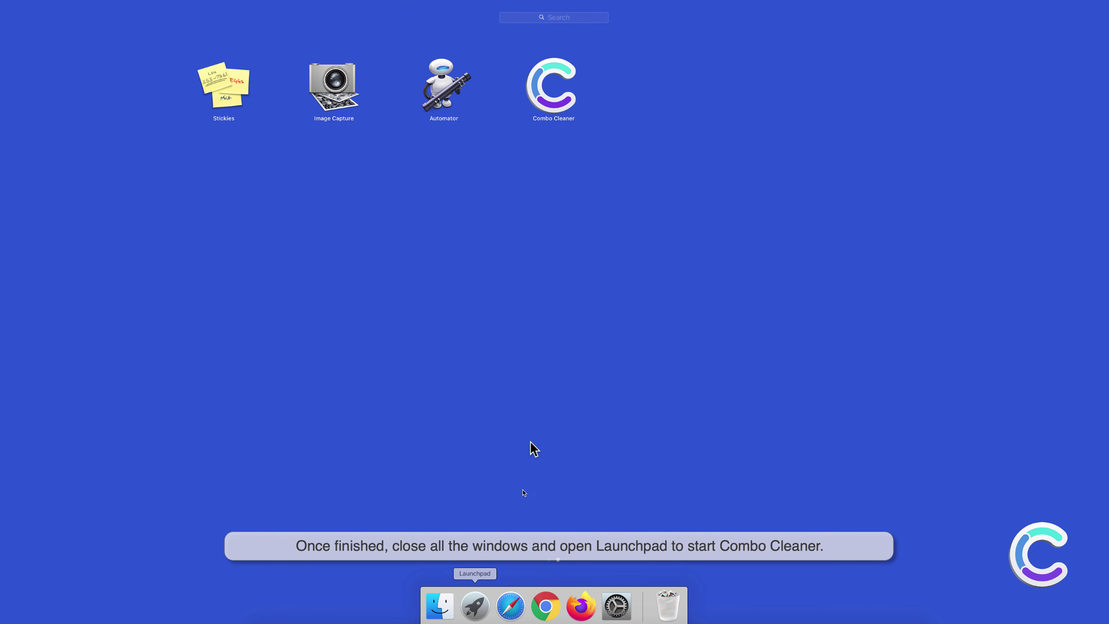
click(551, 107)
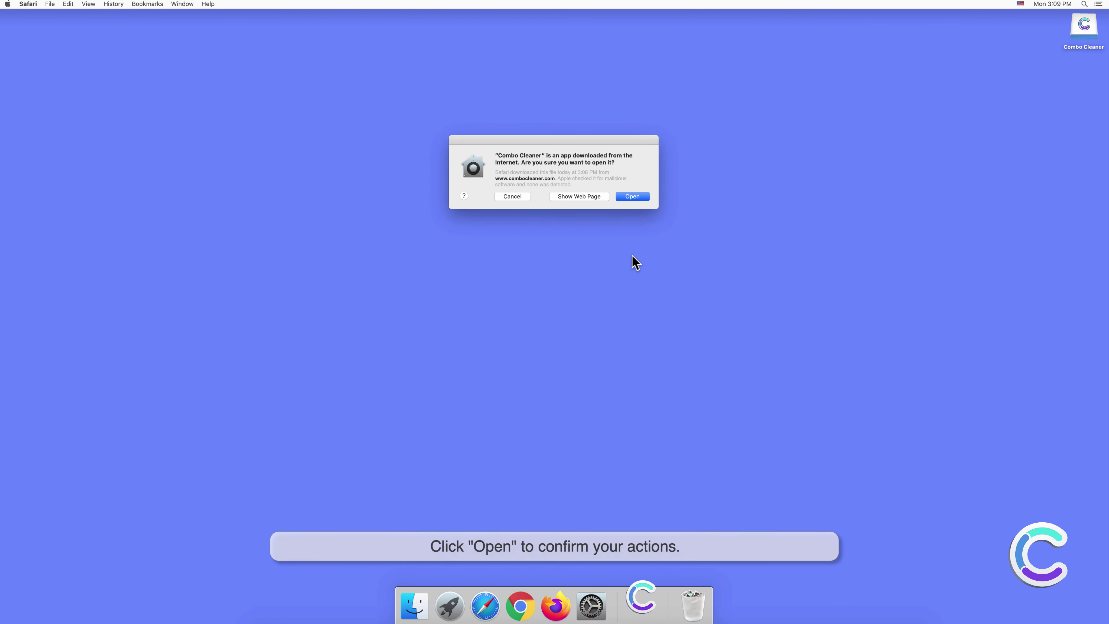
click(636, 197)
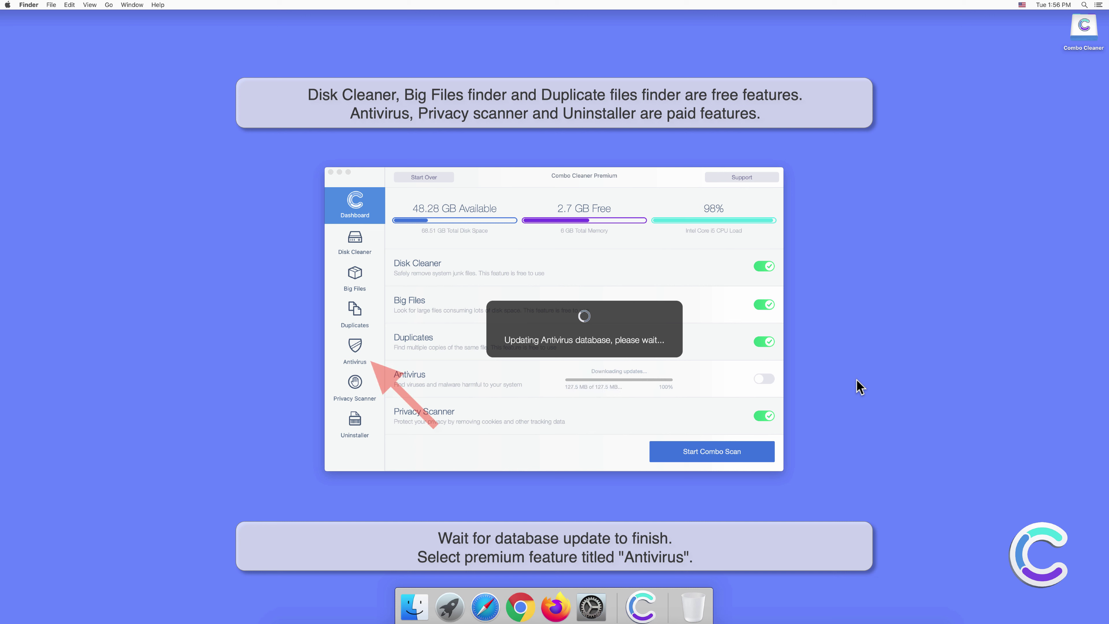
Run an Antivirus Full Scan in Combo Cleaner, which finds 10 threats including Adware.MAC.AdLoad.
click(355, 350)
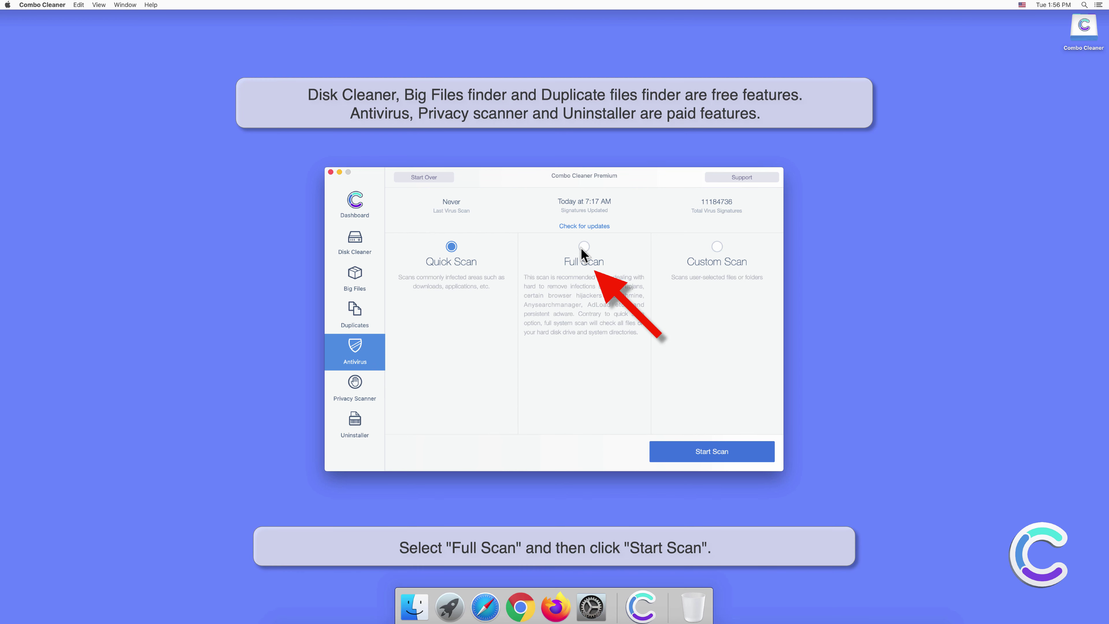
click(714, 450)
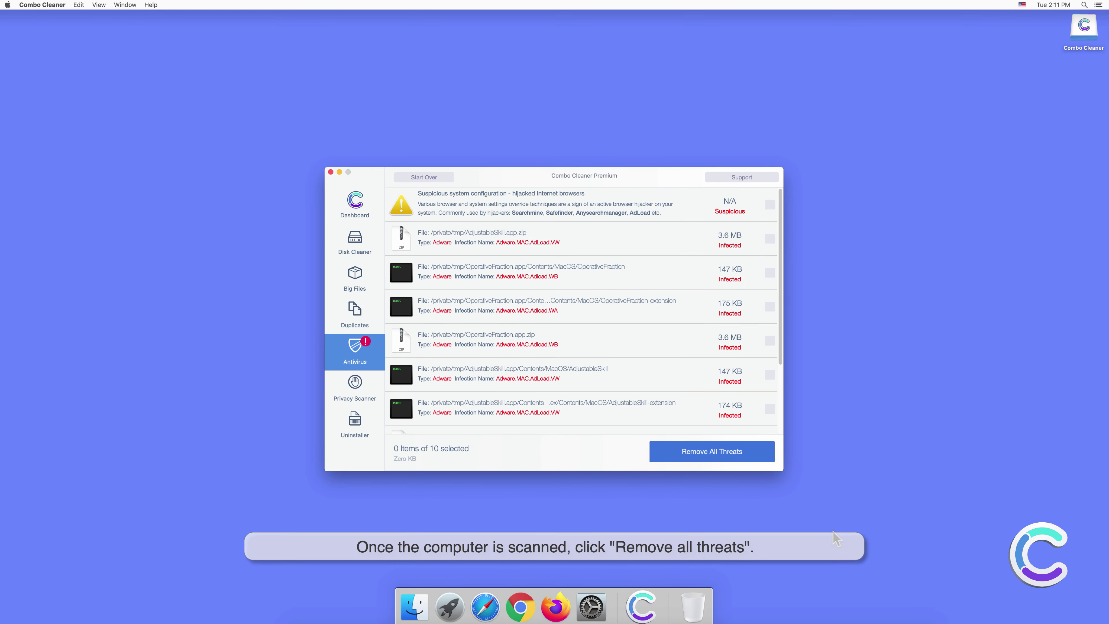
Remove every detected threat in Combo Cleaner, authenticating with the admin password, and accept restarting now.
click(719, 455)
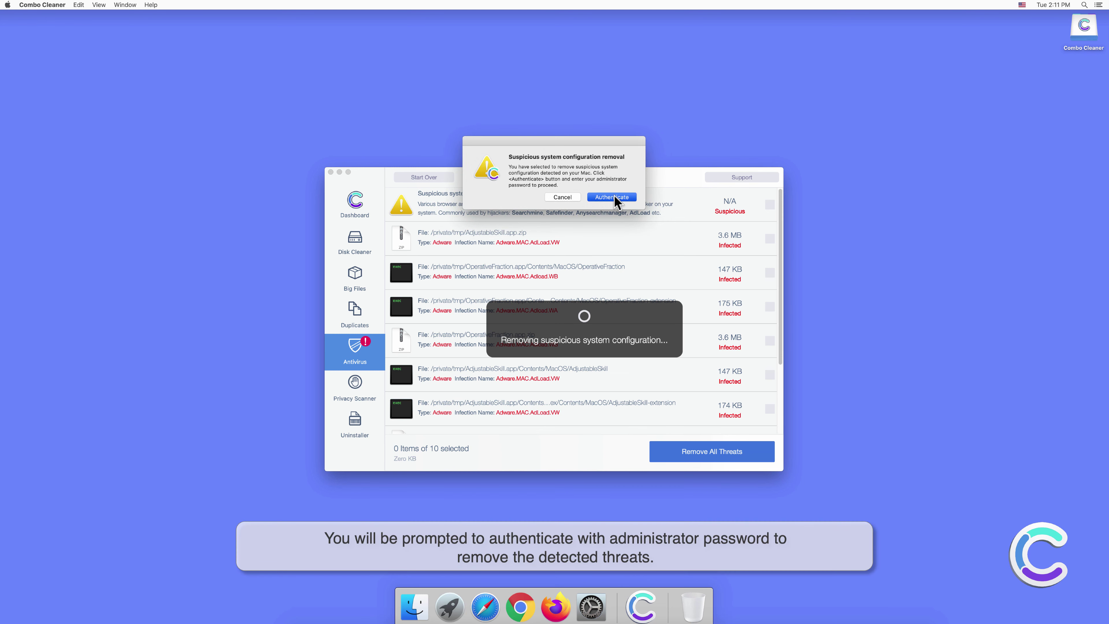
click(613, 197)
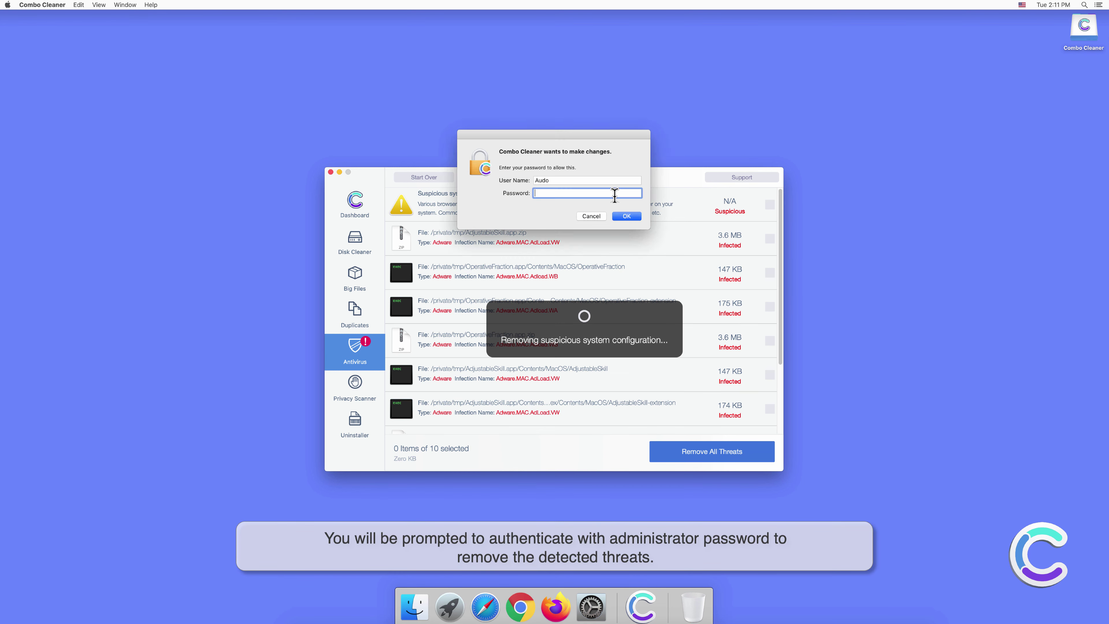
text(••••••)
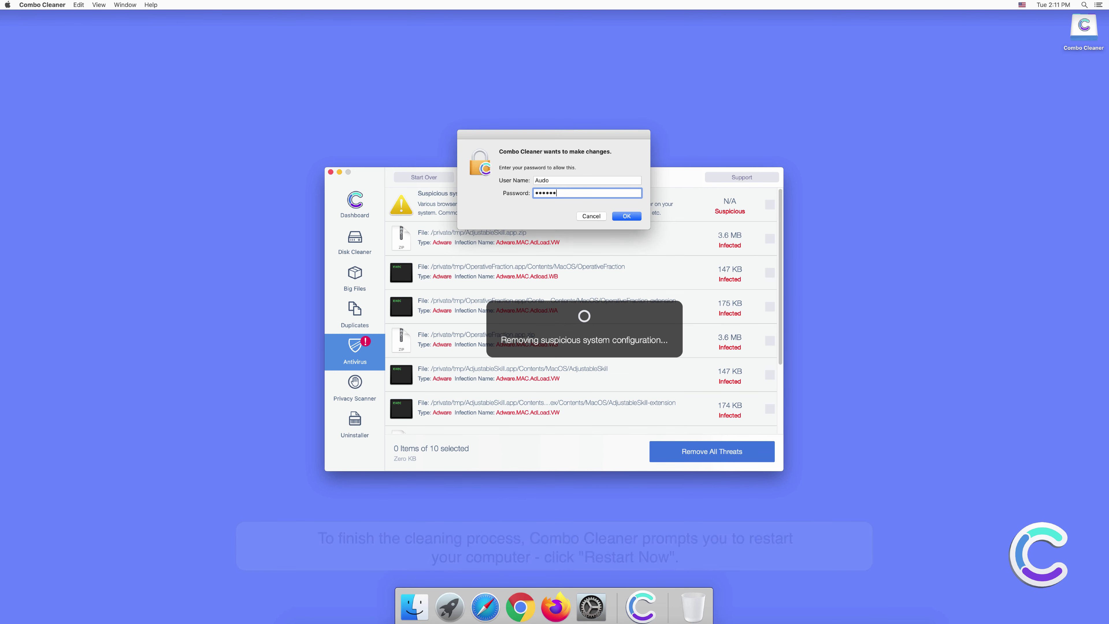
click(625, 217)
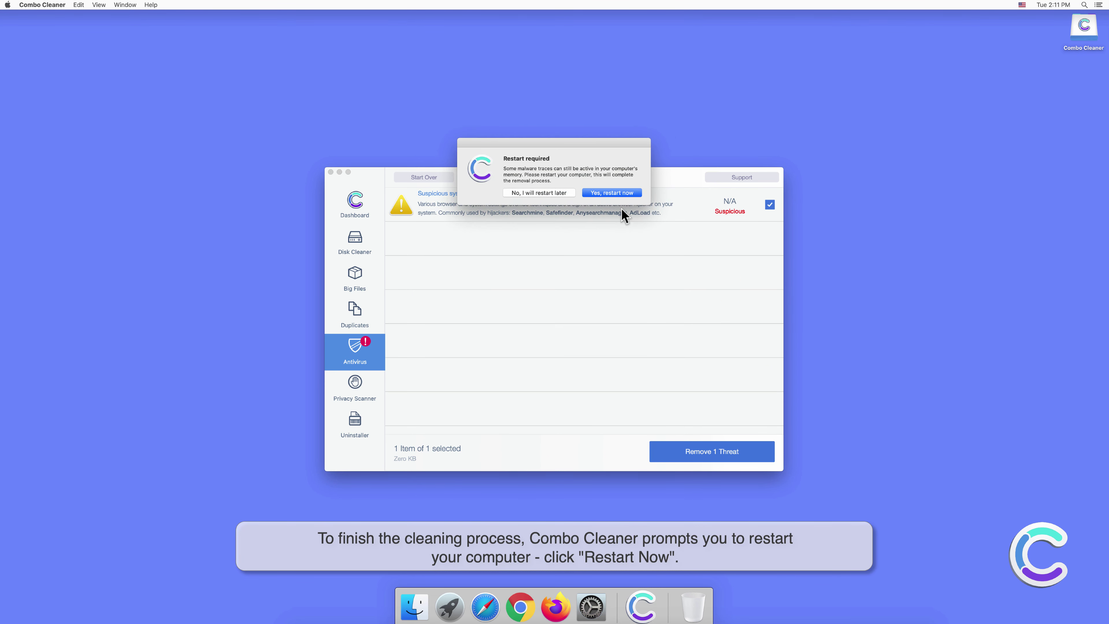
click(619, 194)
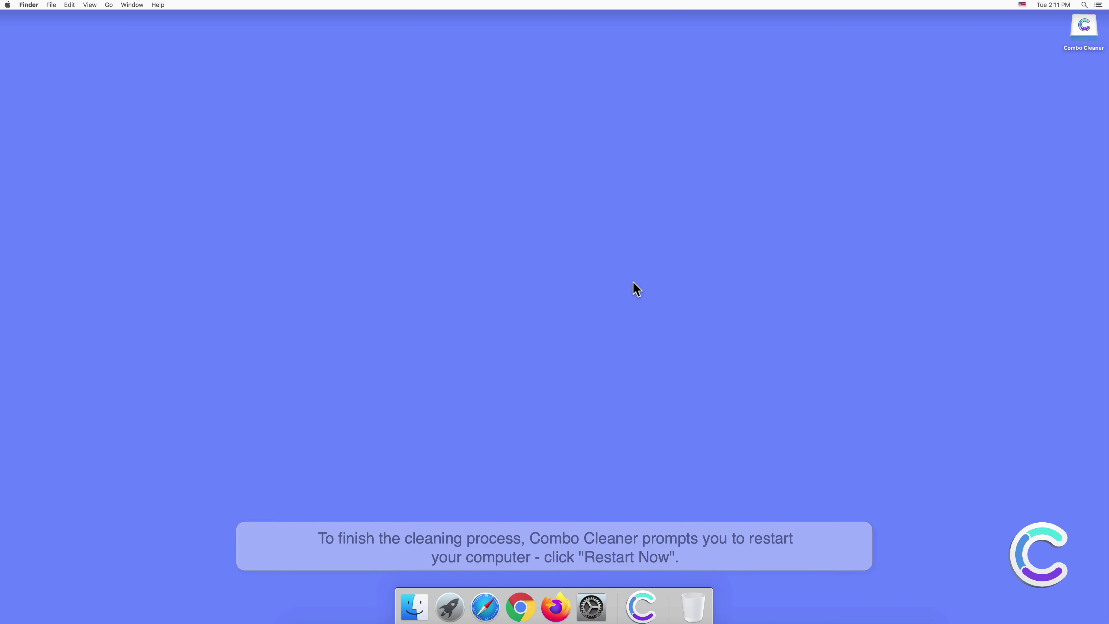